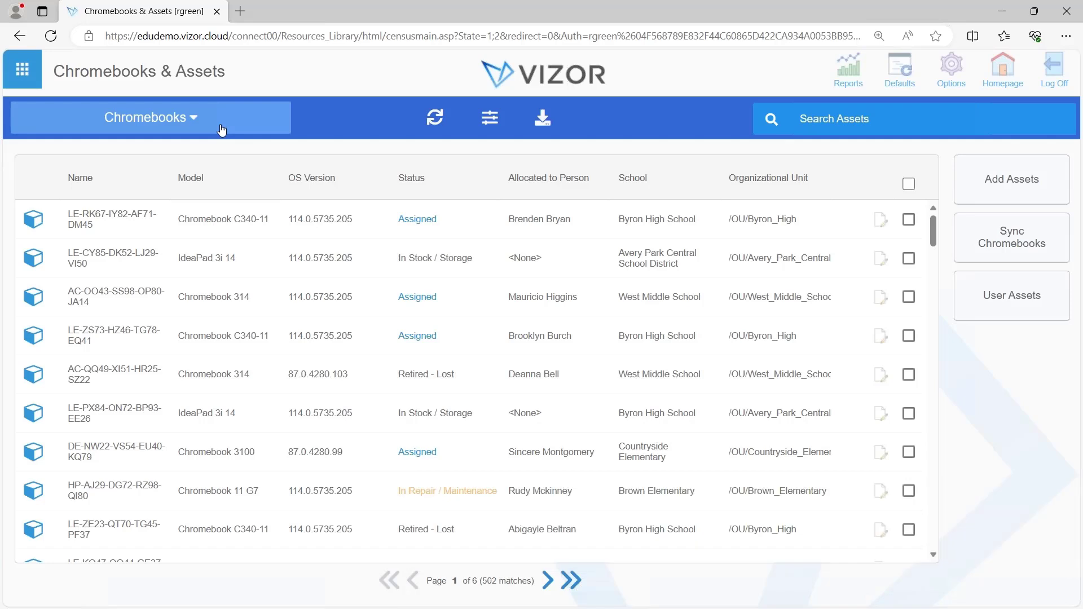
Look through the full list of predefined asset queries available for the Chromebooks & Assets list.
click(222, 130)
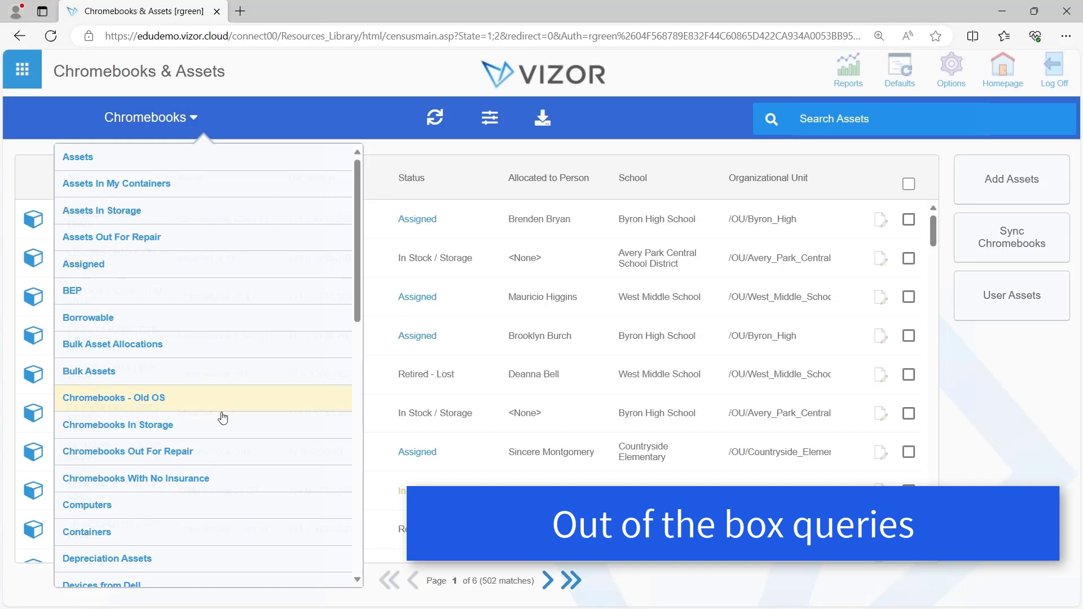
scroll(223, 415, down, 2)
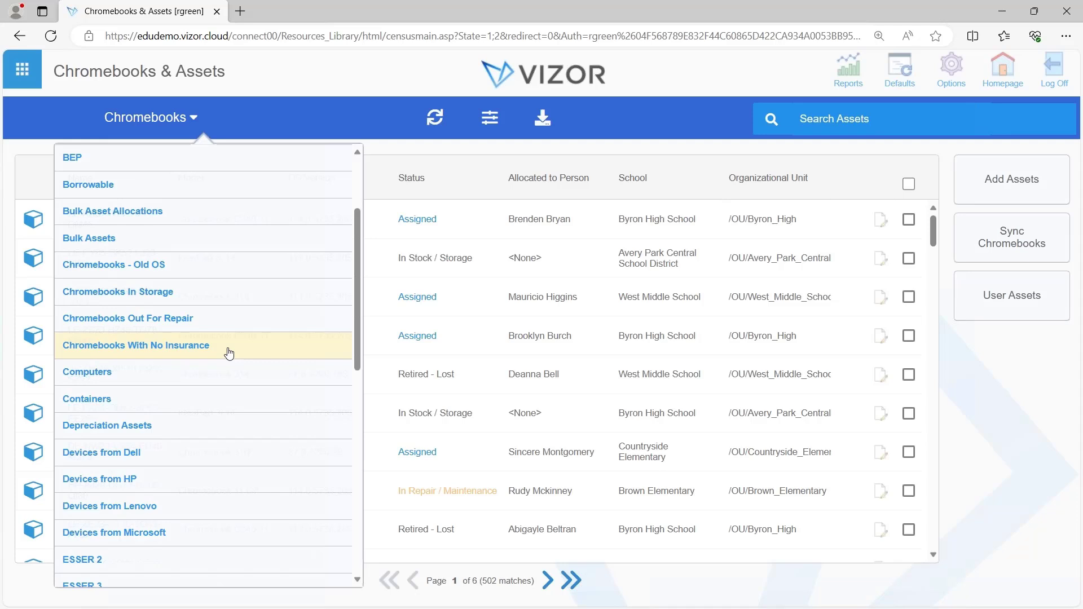
scroll(229, 353, down, 4)
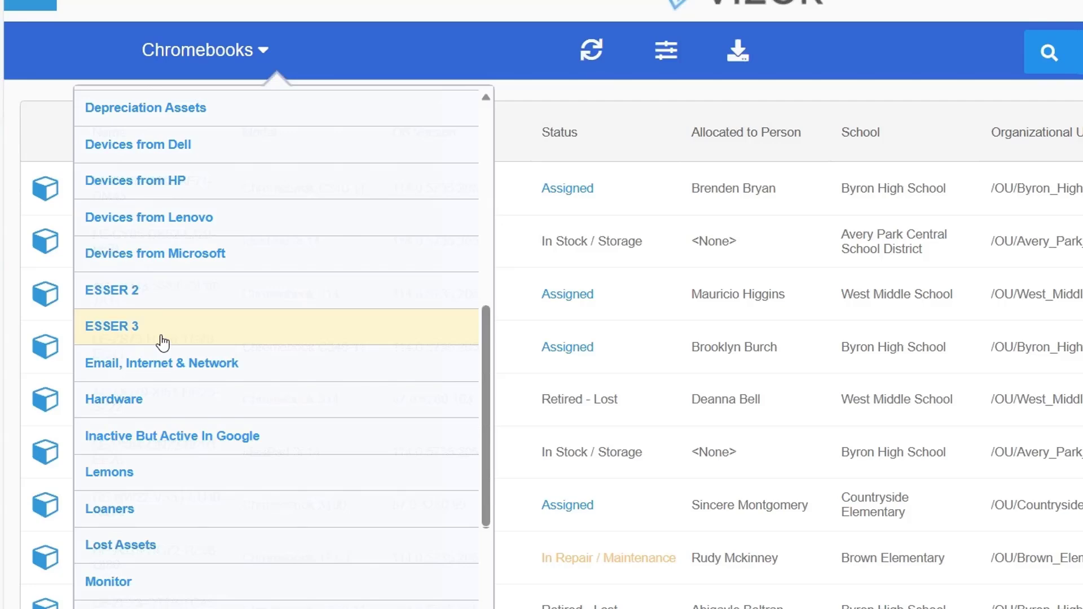
scroll(163, 343, down, 3)
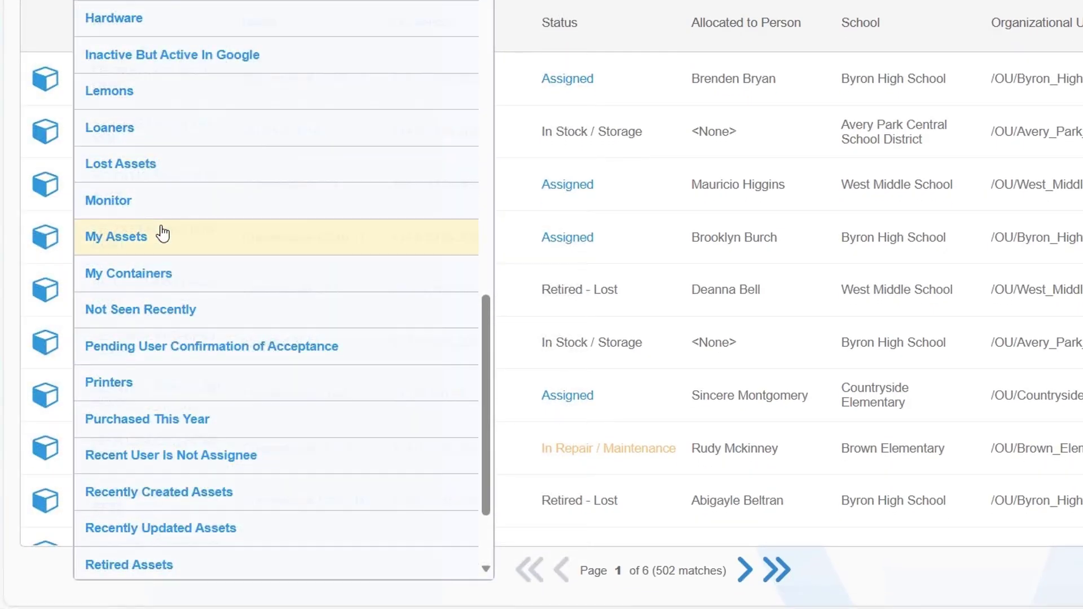
scroll(162, 233, down, 3)
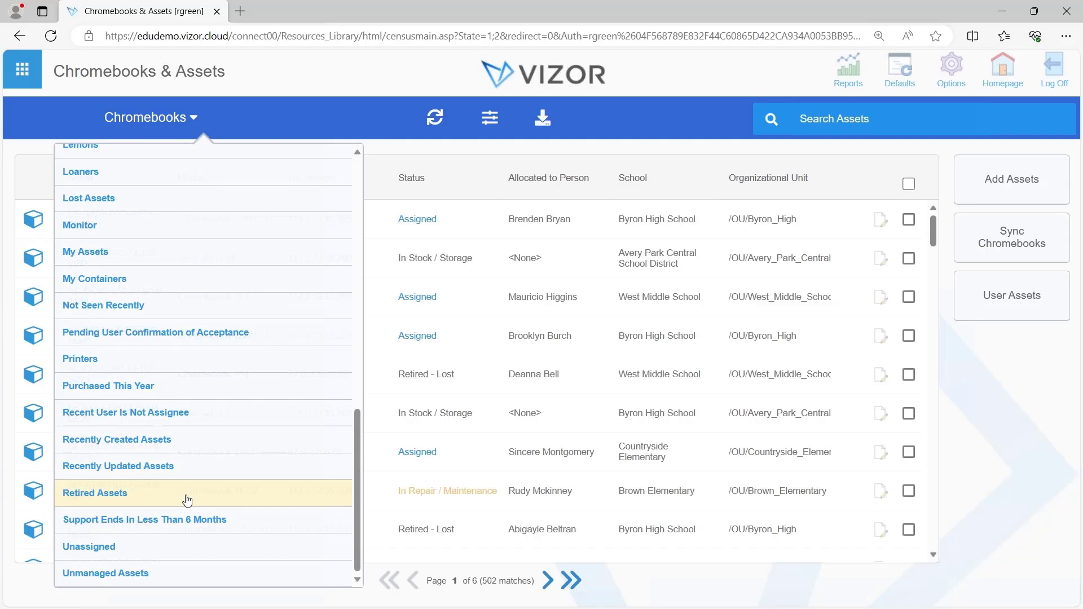
click(216, 129)
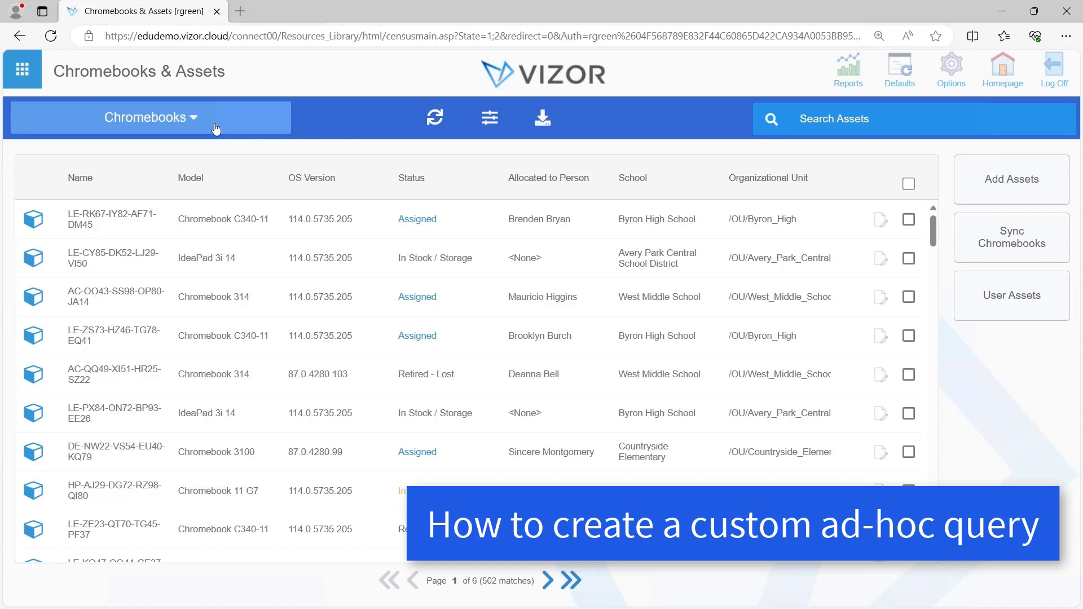
Add a filter to the asset list settings where Asset Type = Chromebook.
click(491, 119)
click(300, 283)
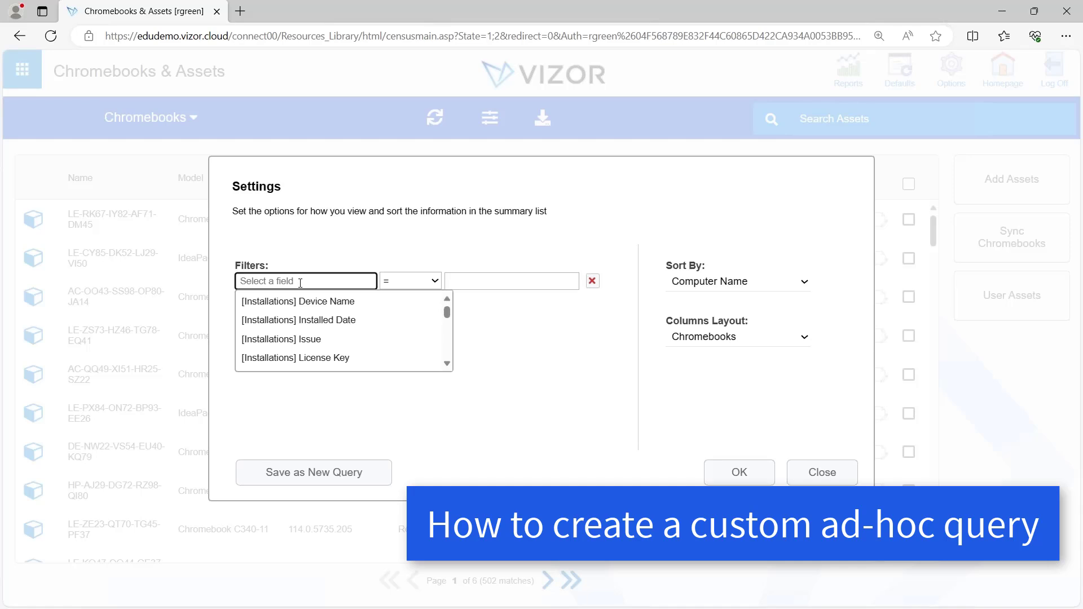
text(ty)
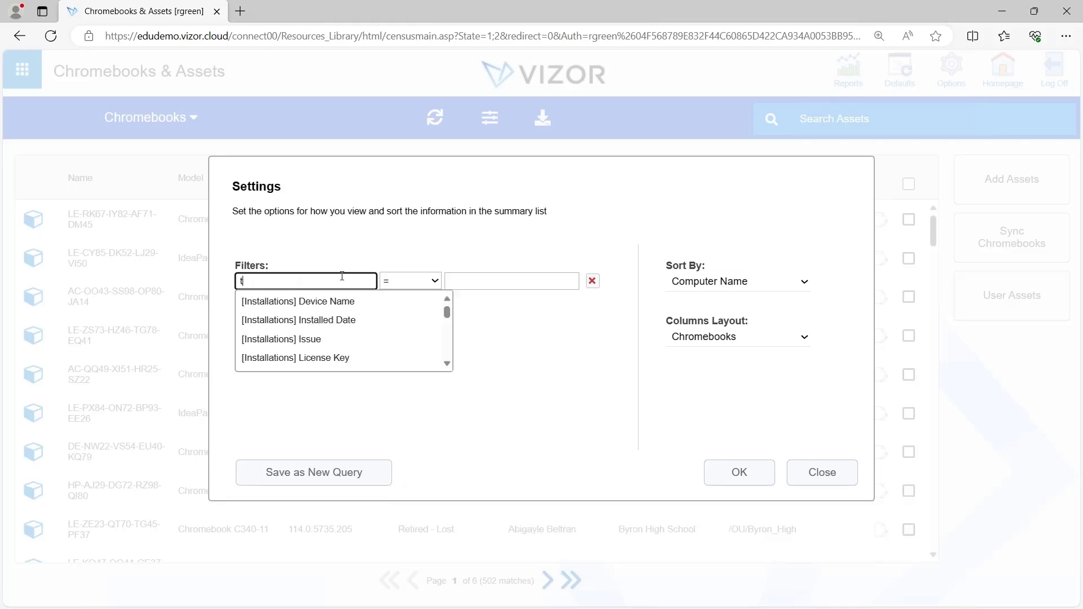
text(pe)
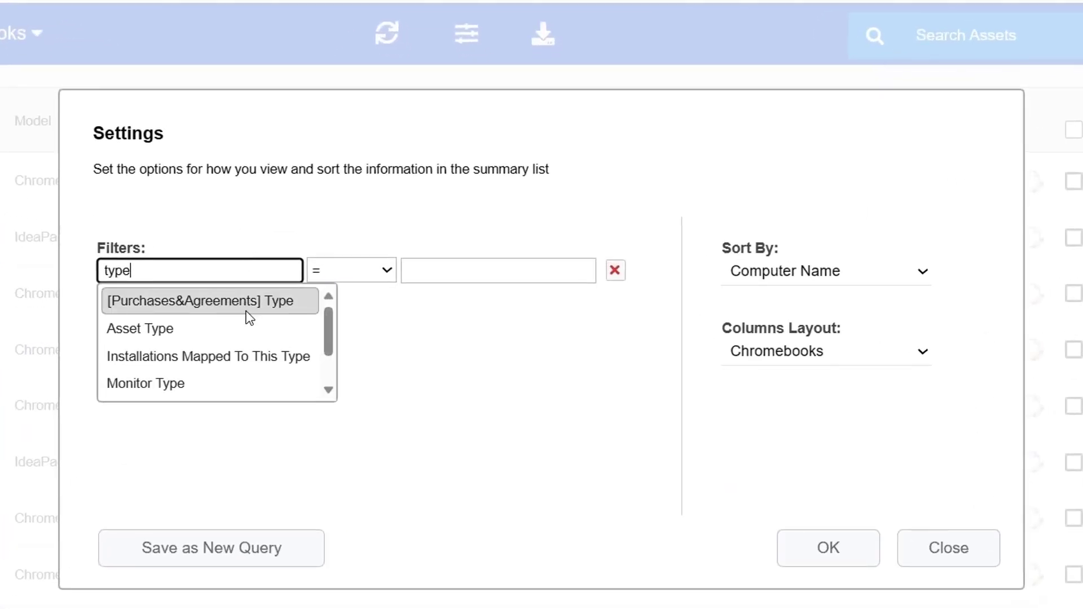
click(237, 335)
click(404, 267)
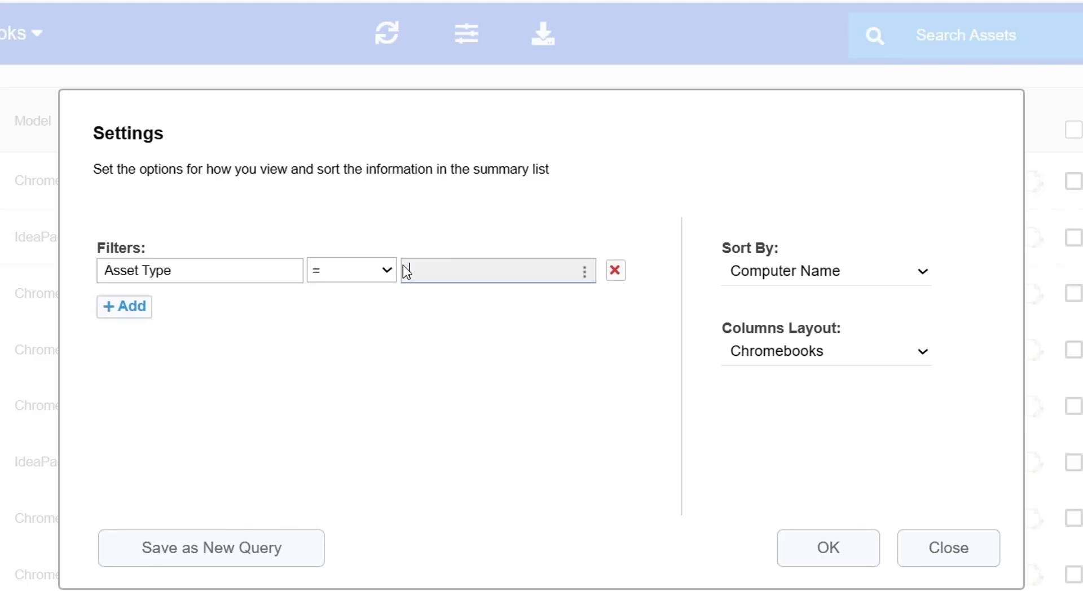
text(c)
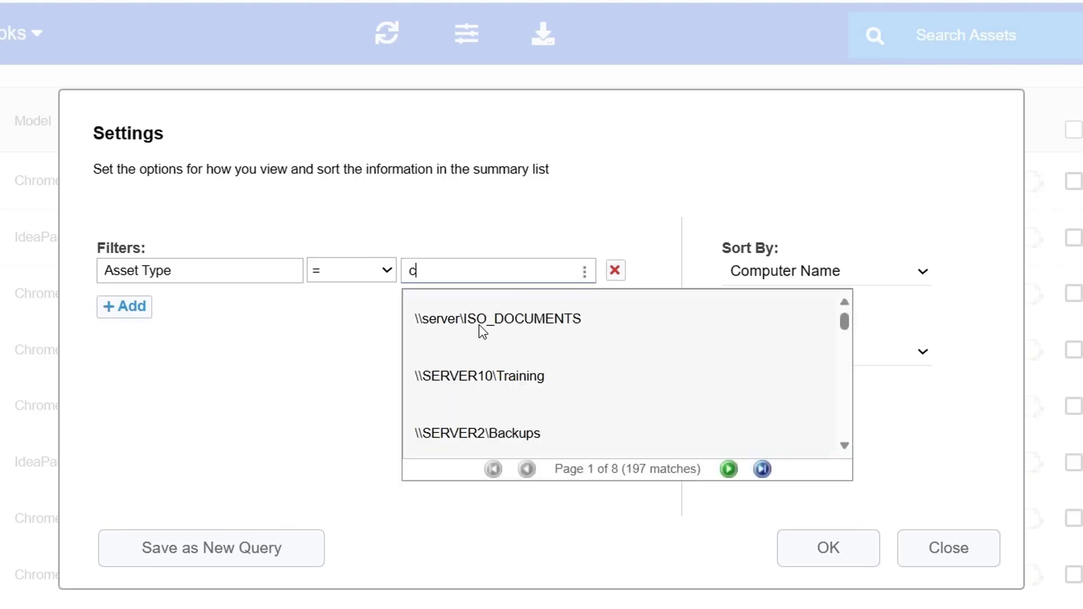
text(hrome)
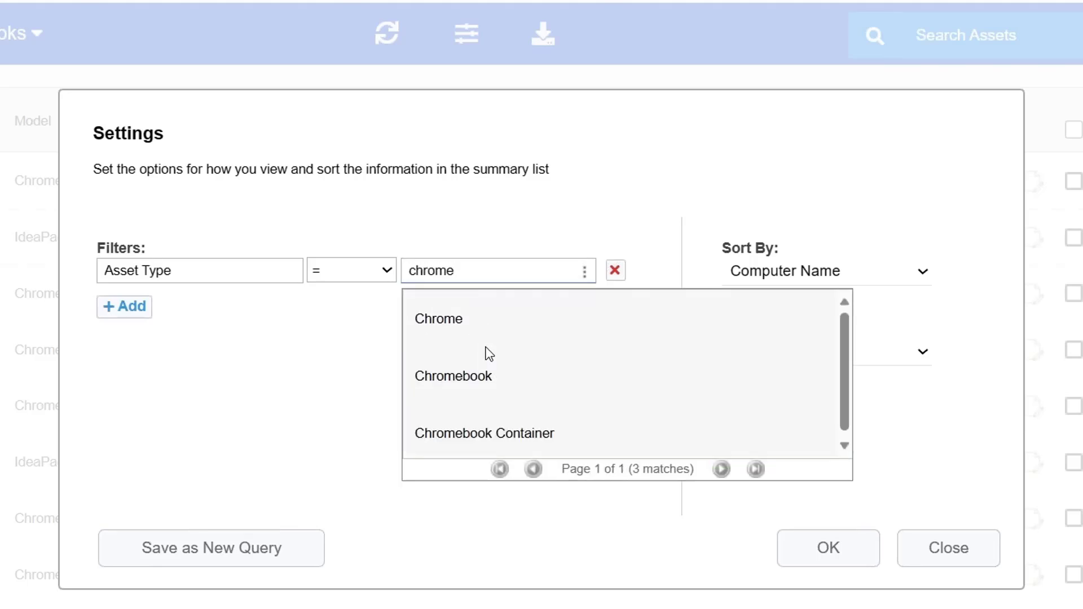
click(493, 378)
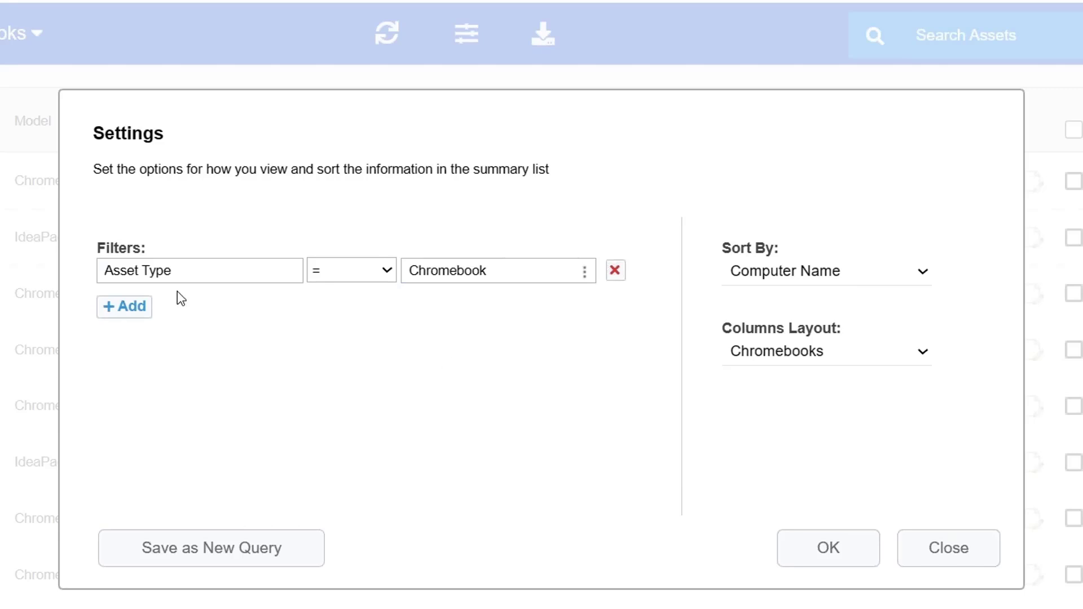
Add a second filter where Assignee Category = Student.
click(127, 307)
click(144, 314)
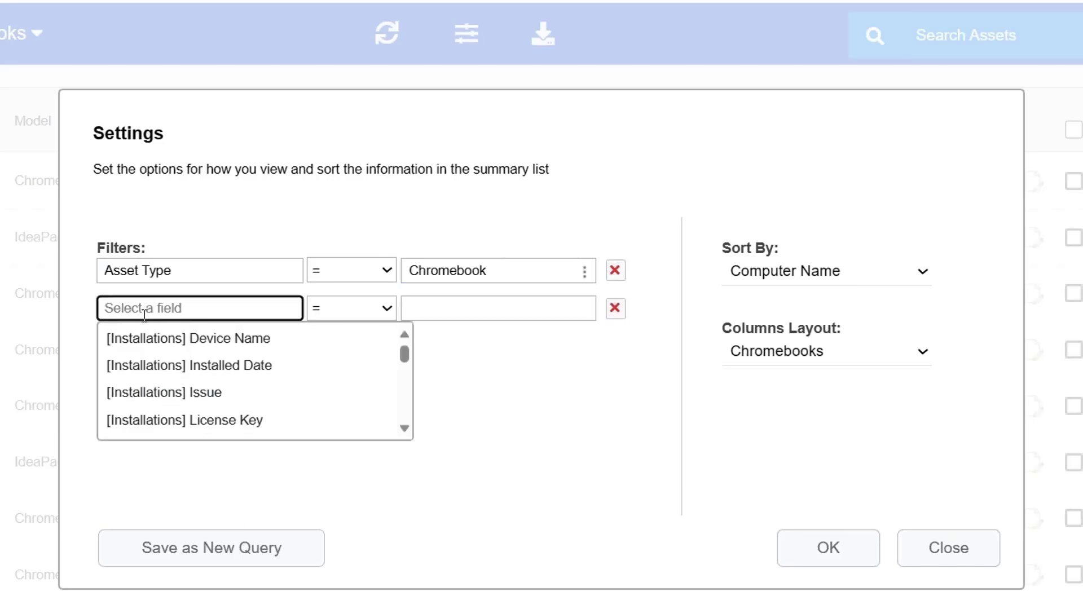
text(assign)
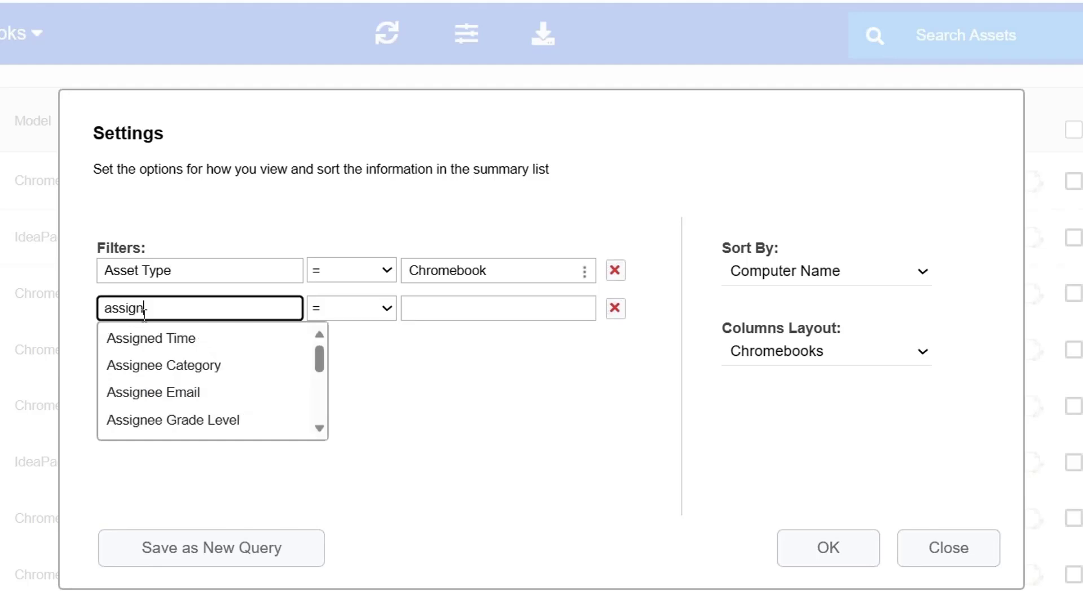
click(197, 367)
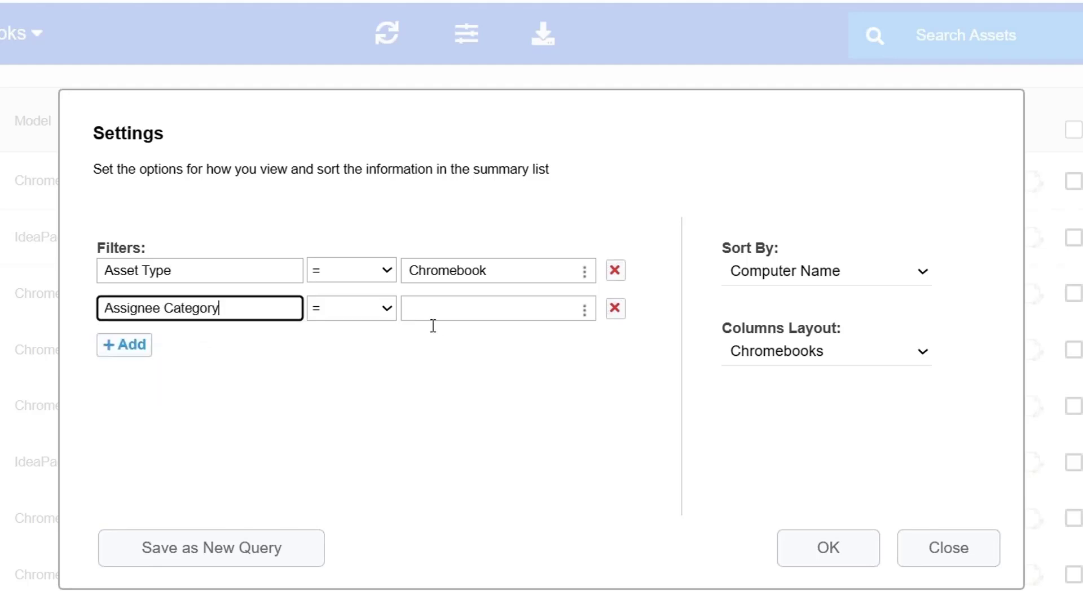
click(486, 308)
scroll(519, 401, down, 3)
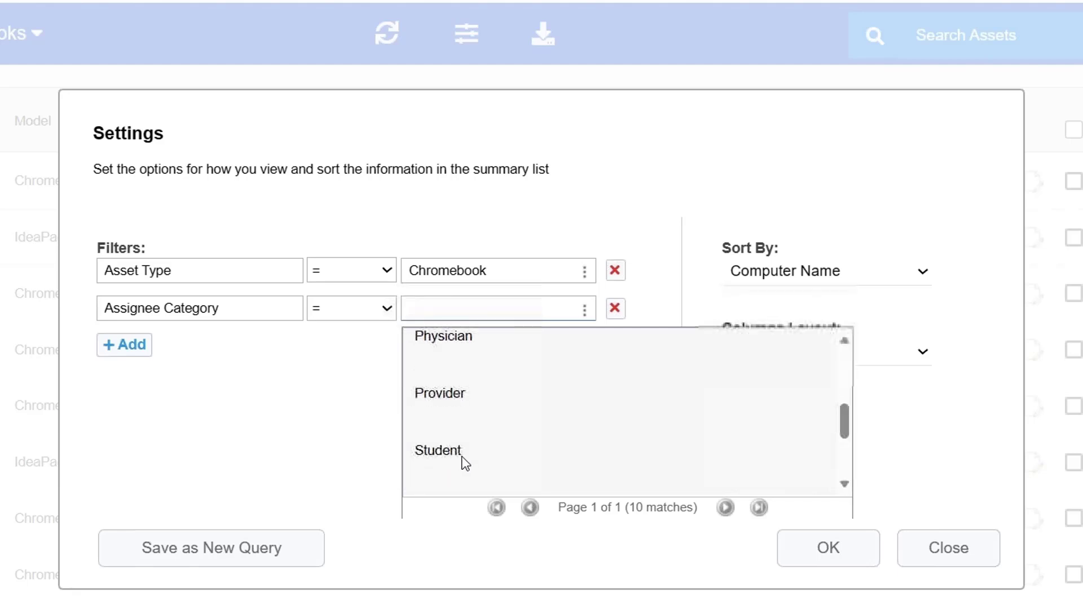
click(460, 460)
Add a third filter where Assignee State = Inactive and apply the filters to the asset list.
click(134, 346)
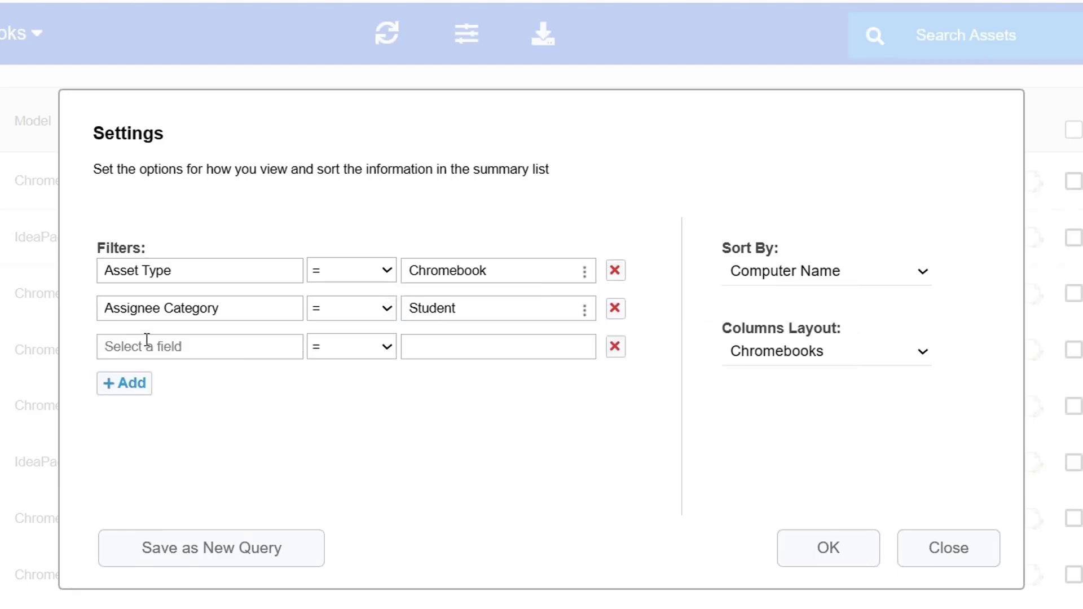
click(148, 346)
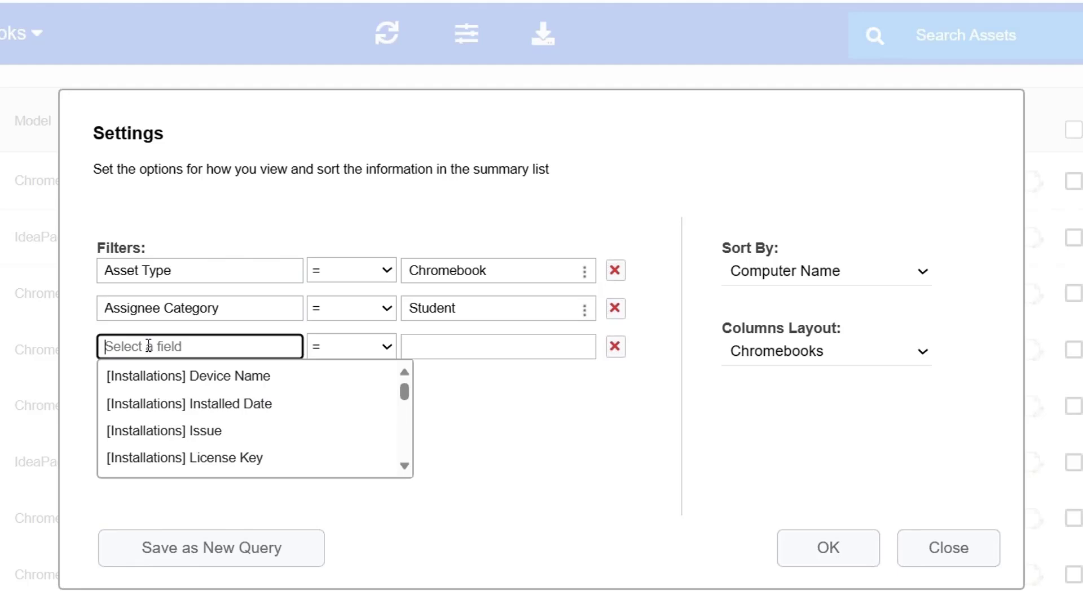
text(assig)
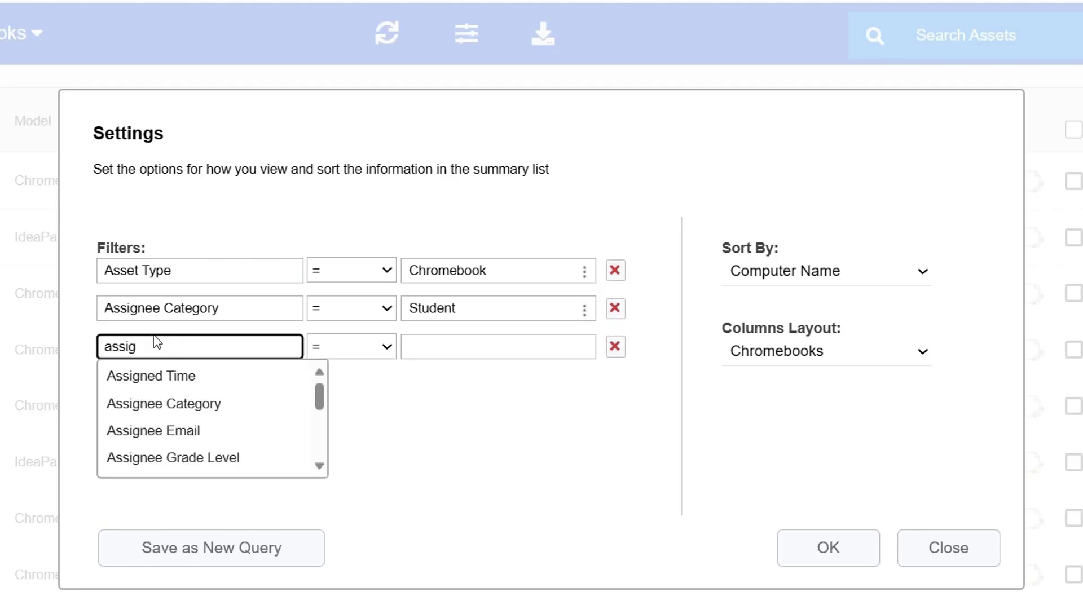
scroll(237, 443, down, 1)
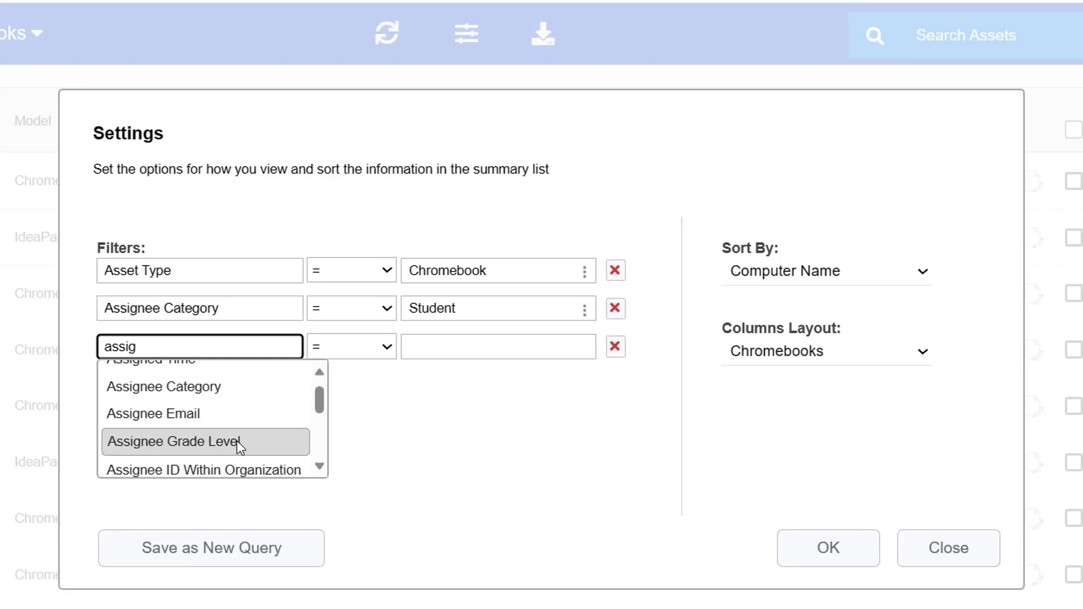
scroll(249, 435, down, 1)
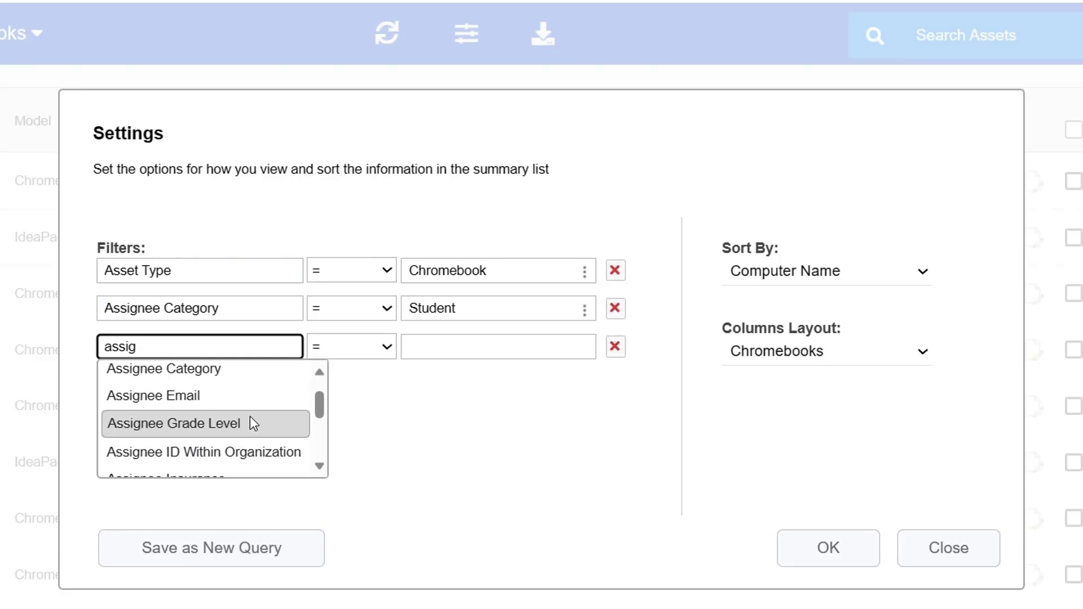
scroll(251, 423, down, 2)
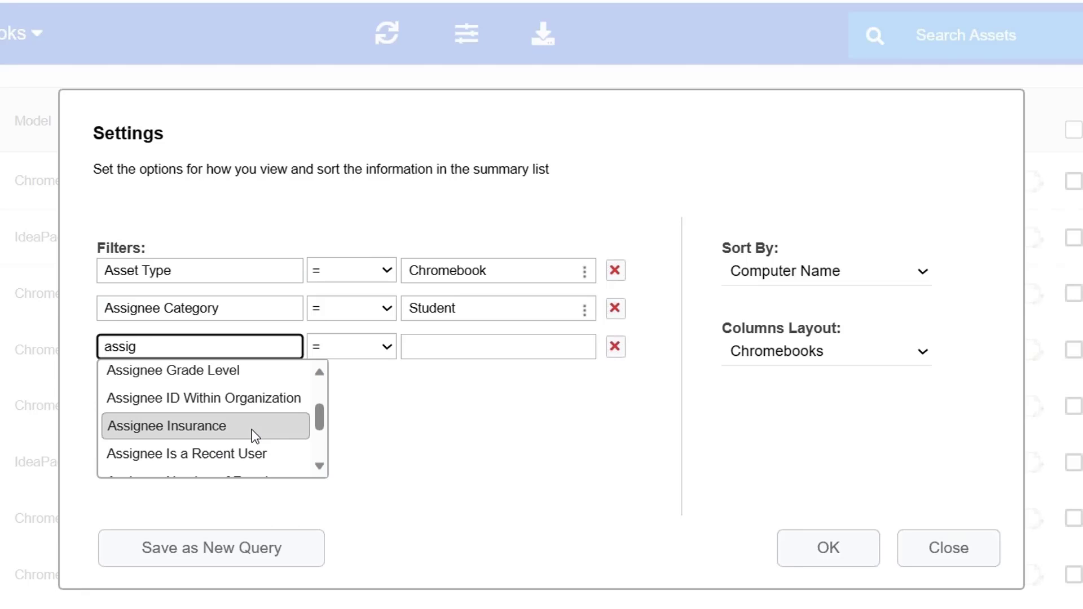
scroll(251, 430, down, 2)
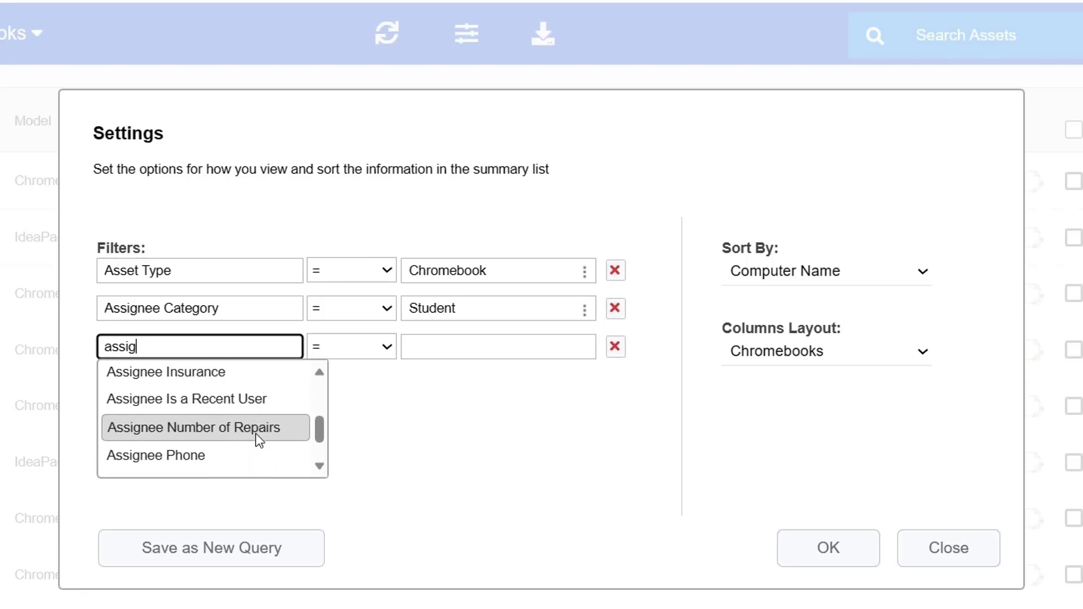
scroll(256, 433, down, 2)
click(254, 447)
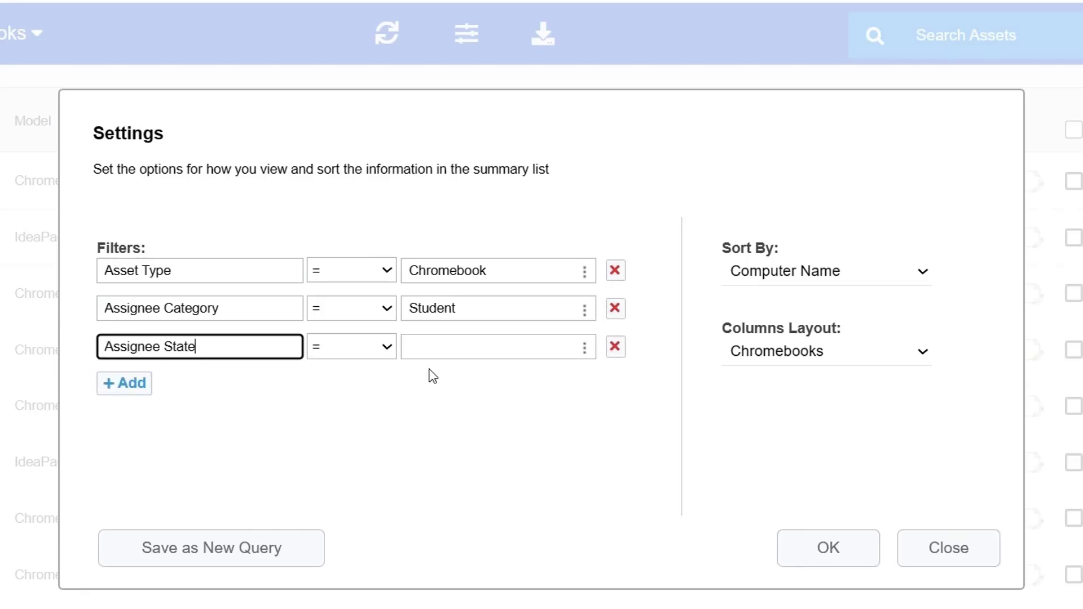
click(441, 351)
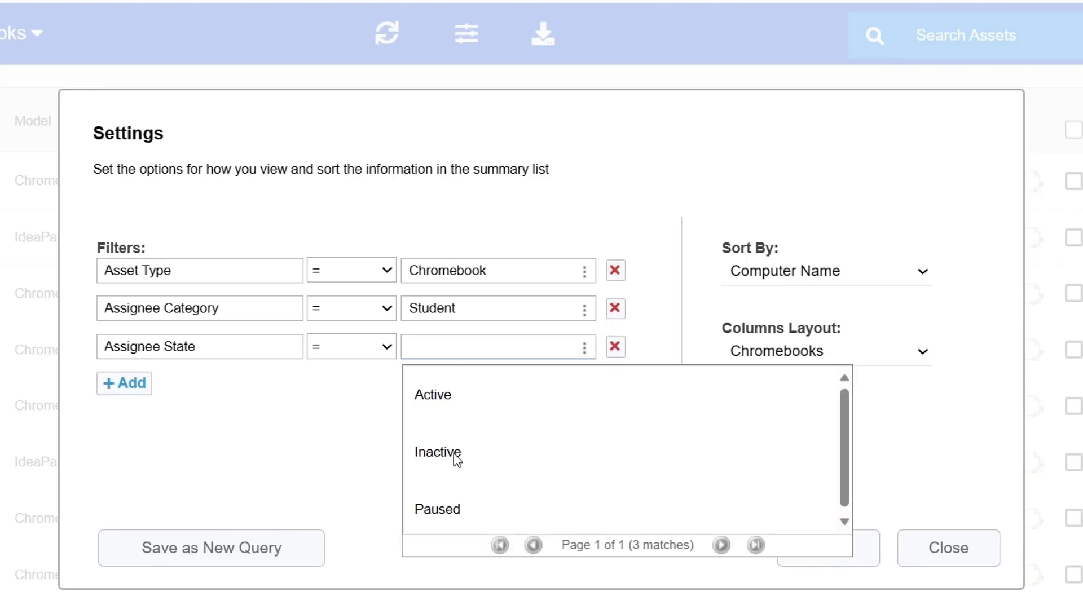
click(457, 458)
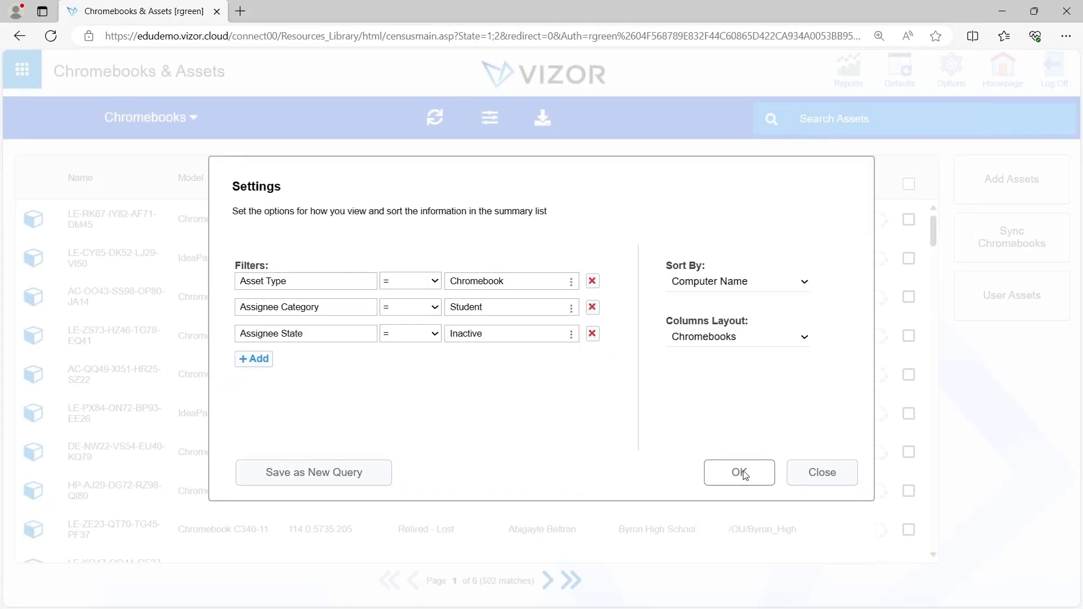
click(744, 474)
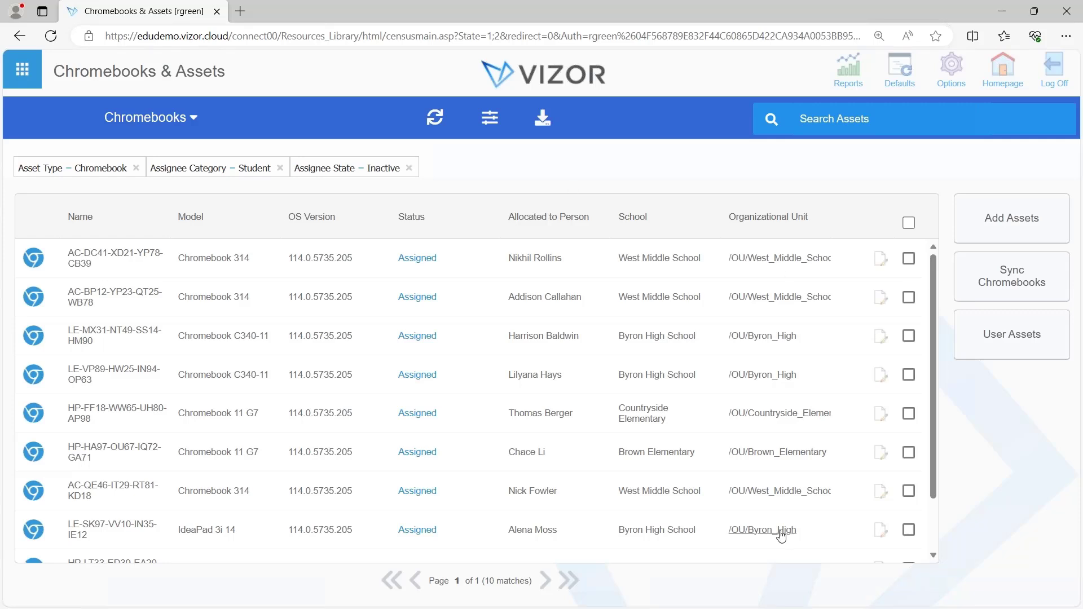
Save the filtered list as a new query named "CB with Inactive Students".
click(489, 120)
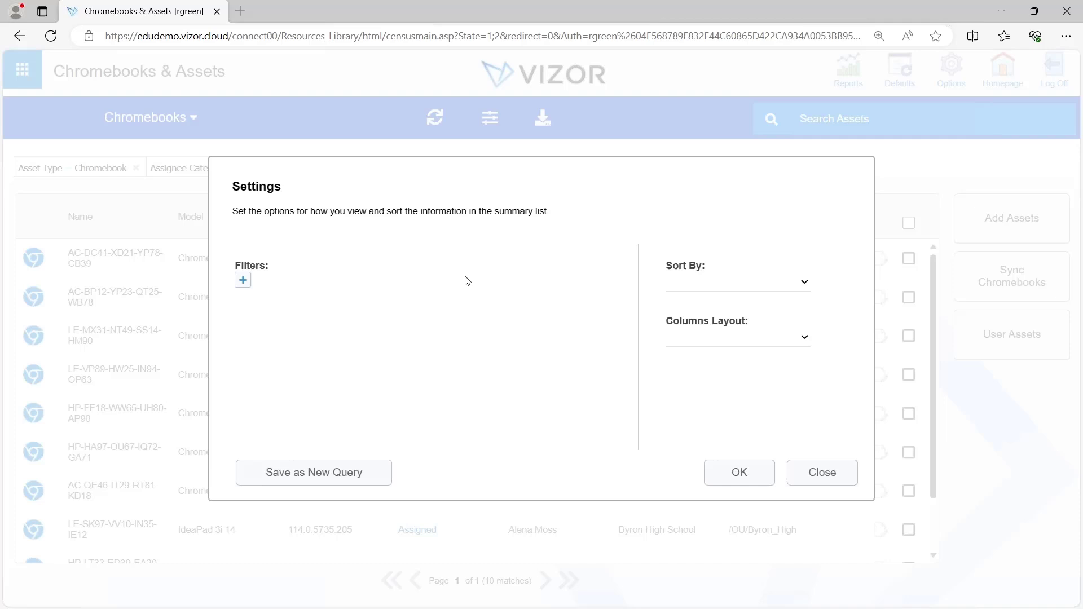
click(315, 474)
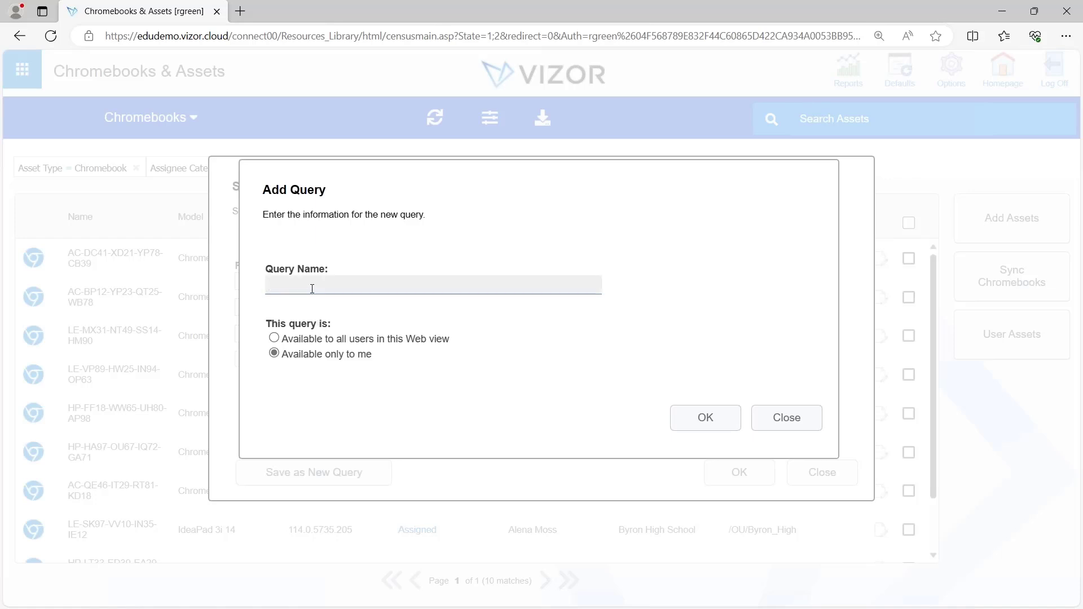
text(CB with Inactive)
text(Students)
click(710, 422)
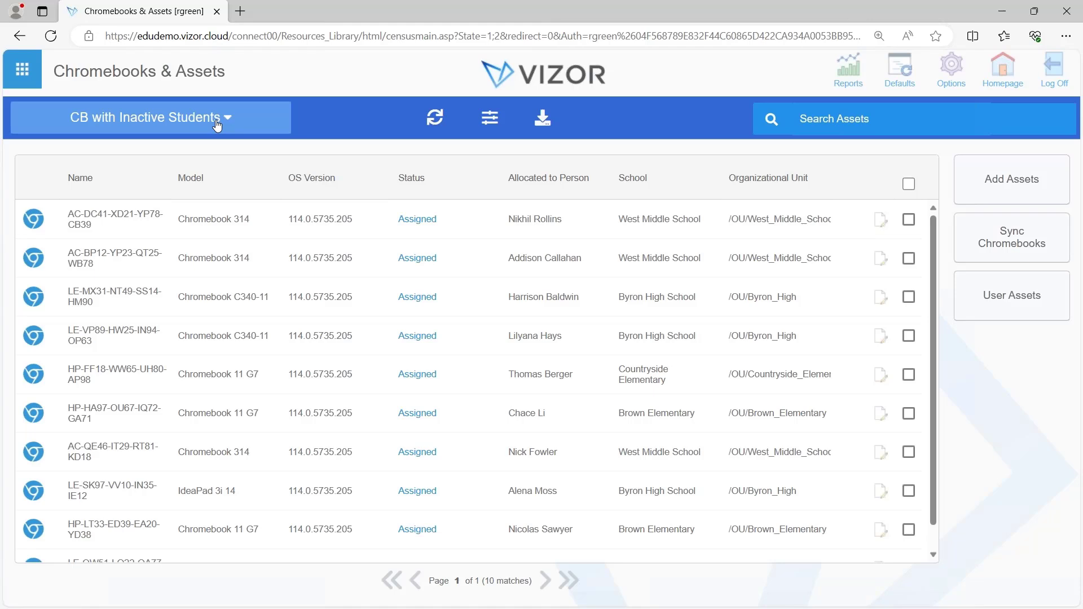
Export the asset list of the "CB with Inactive Students" query as a download.
click(544, 121)
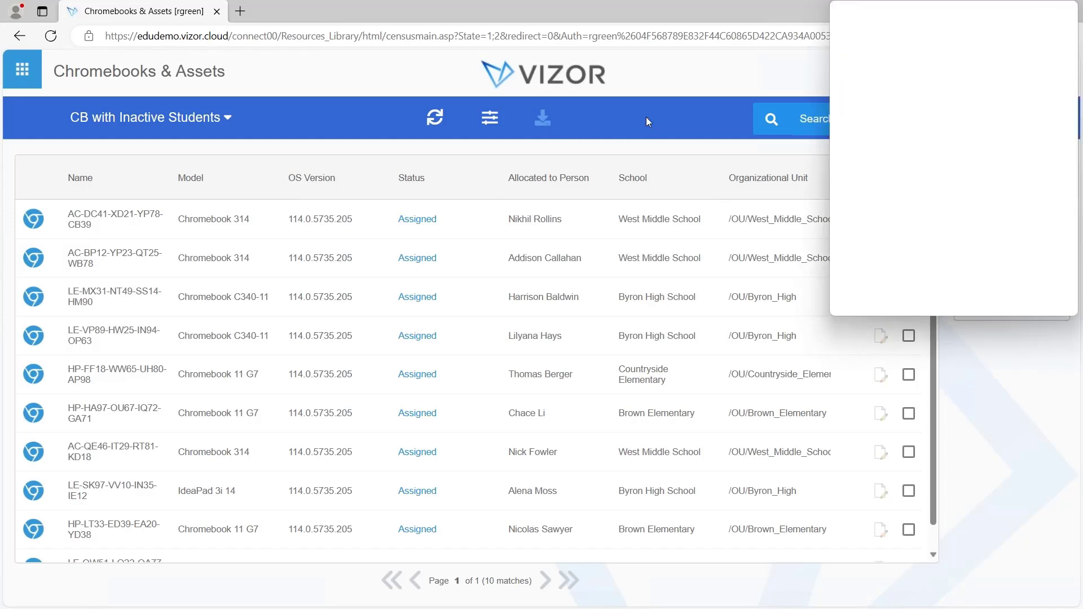